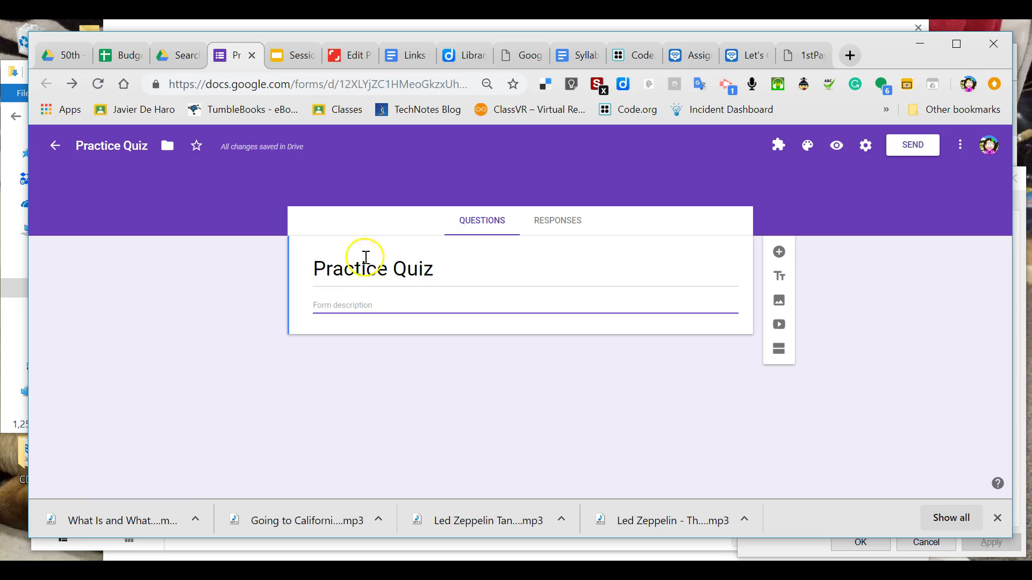
- Limit the Practice Quiz form to 1 response per respondent and save the settings
click(866, 151)
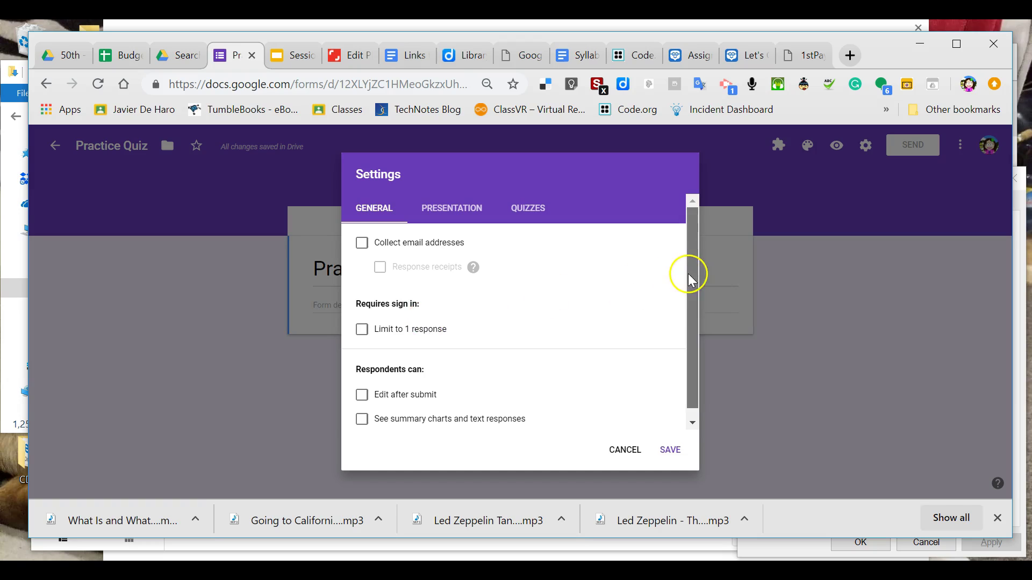
scroll(688, 273, down, 1)
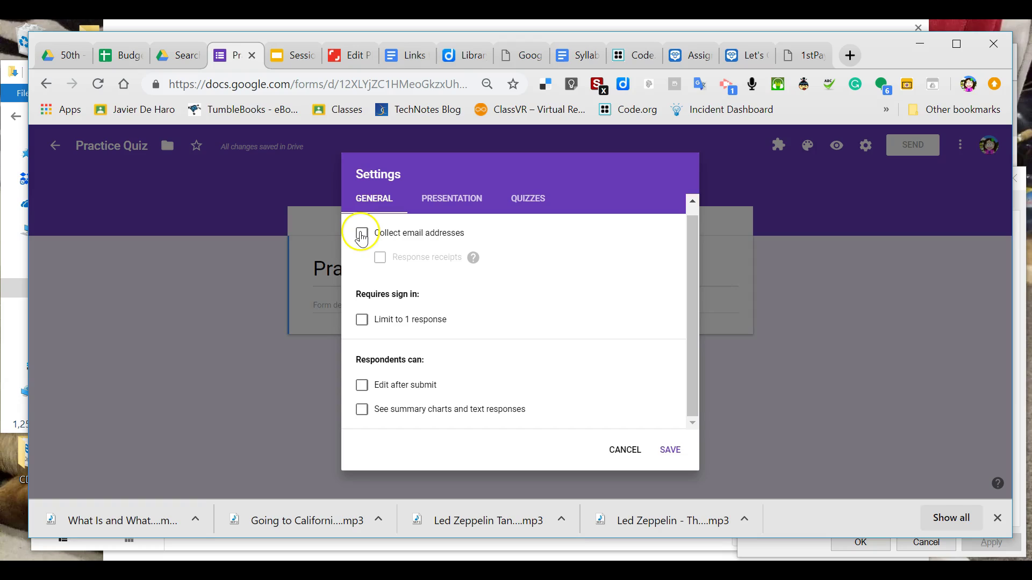
click(362, 321)
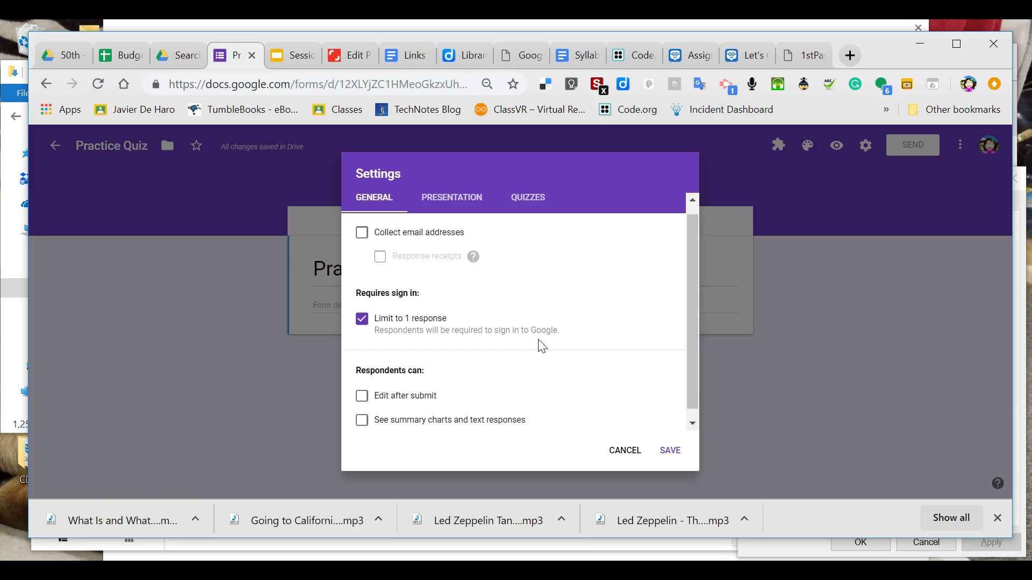
click(691, 423)
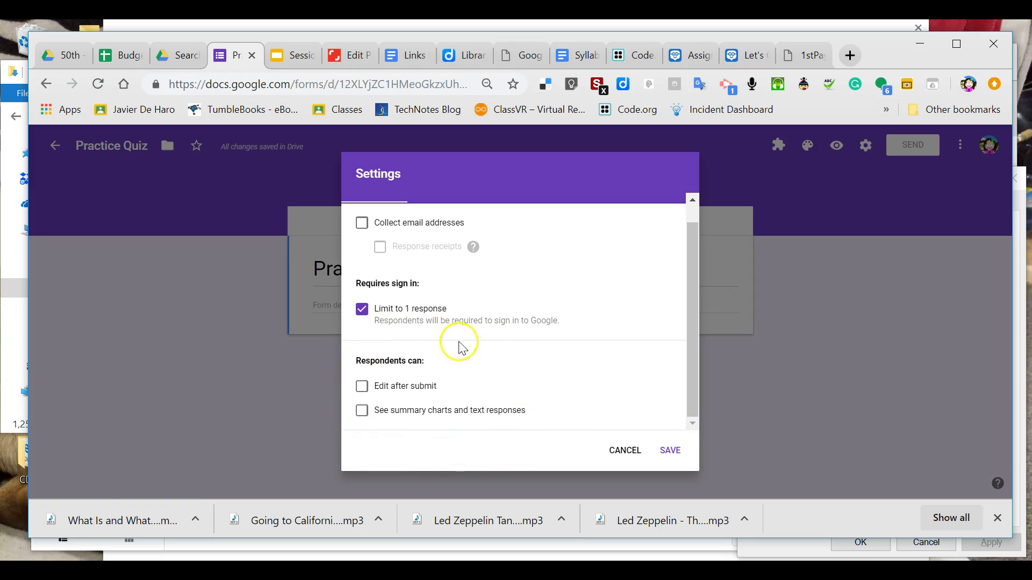
click(666, 453)
- Make the form a quiz and set grades to be released later, after manual review
click(865, 145)
click(529, 211)
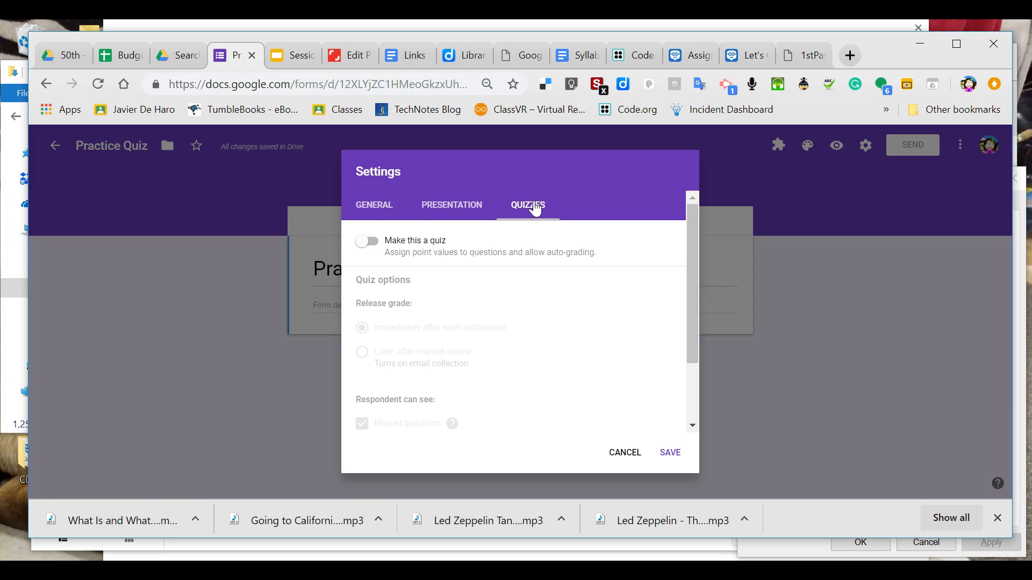
click(377, 242)
click(384, 255)
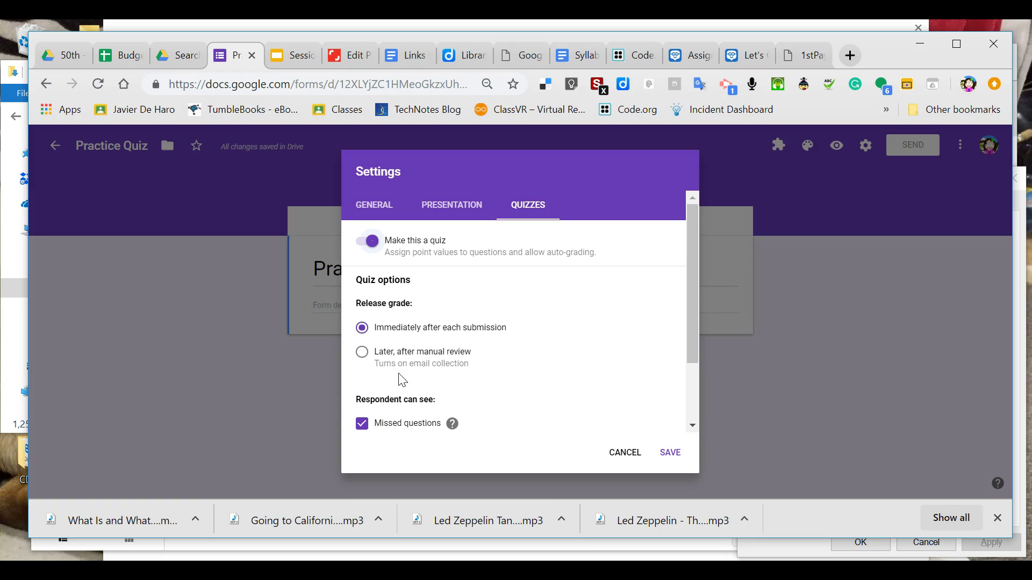
click(363, 357)
- Keep missed questions, correct answers and point values visible to respondents, and save the quiz settings
drag(691, 270, 684, 368)
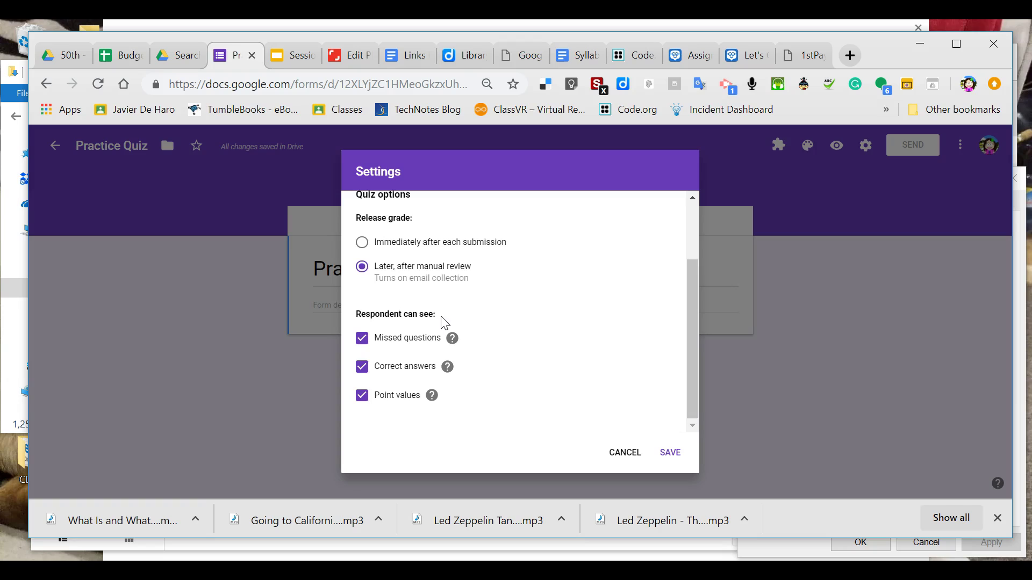
click(368, 346)
click(368, 373)
click(368, 403)
click(364, 399)
click(363, 341)
click(364, 397)
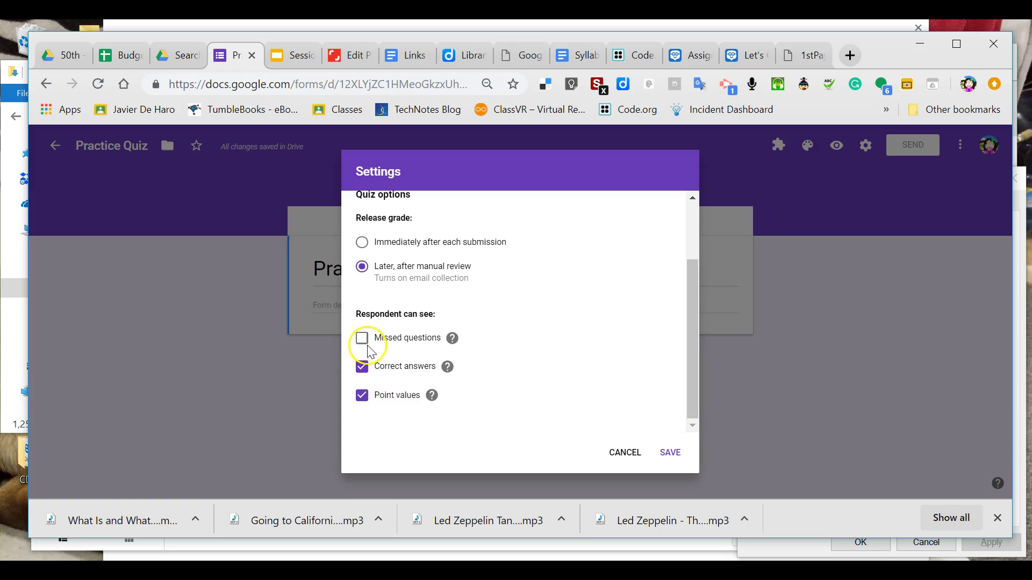
click(364, 340)
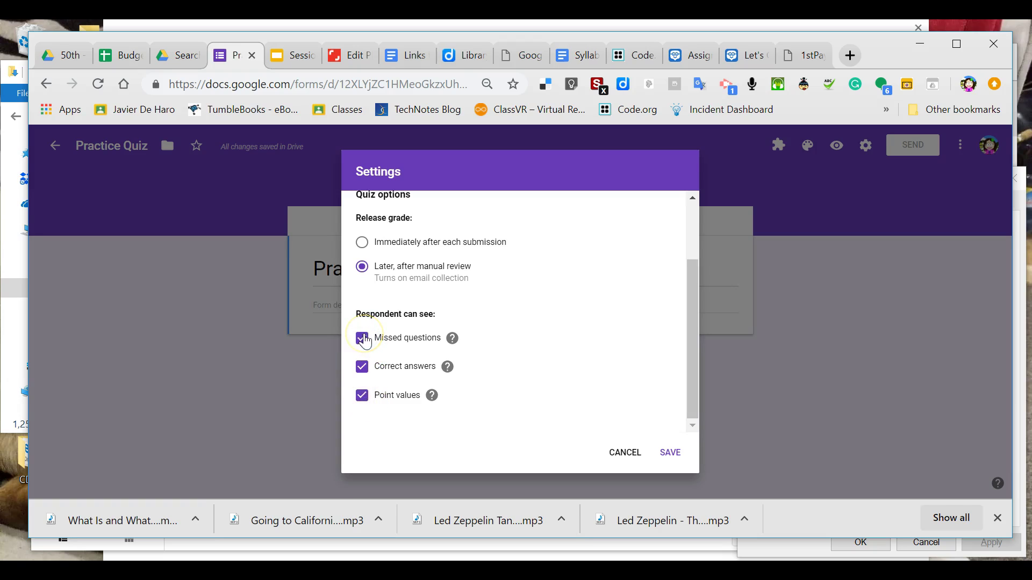
click(670, 453)
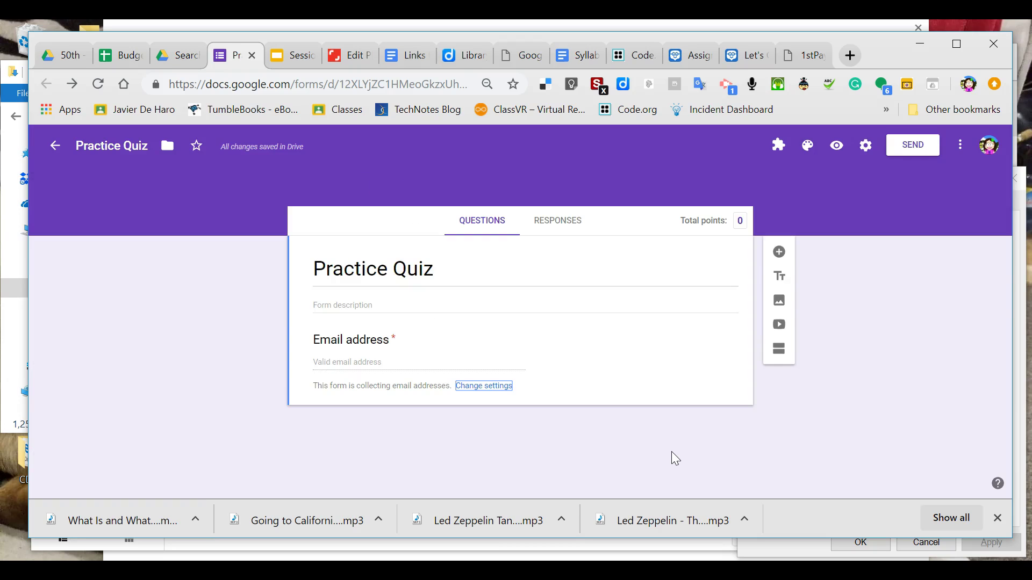
- Add the multiple-choice question "What is the state bird of Ohio?" and accept the suggested correct answer Cardinal
click(779, 252)
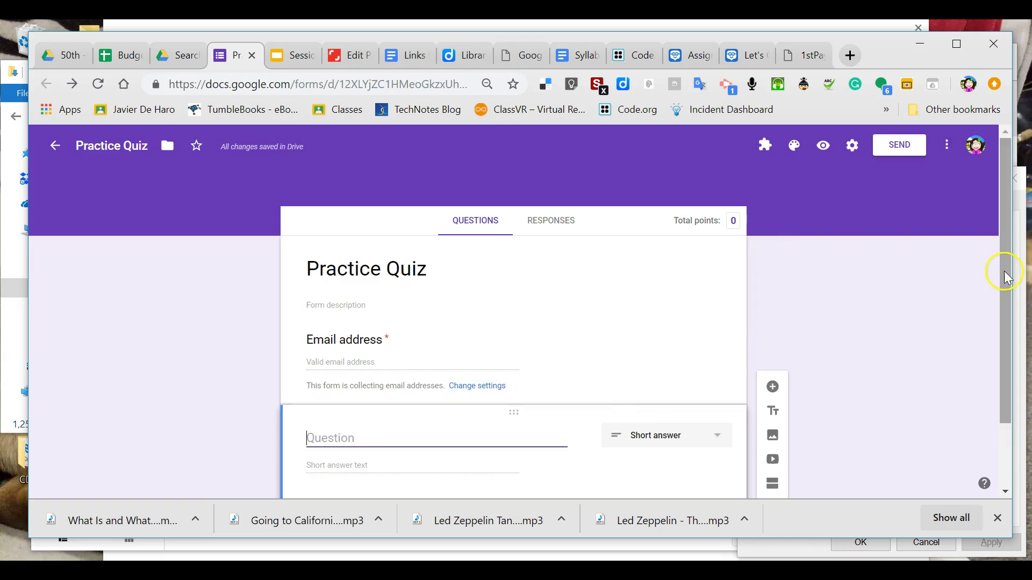
drag(1005, 276, 1005, 306)
text(What is the state bird of Ohio?)
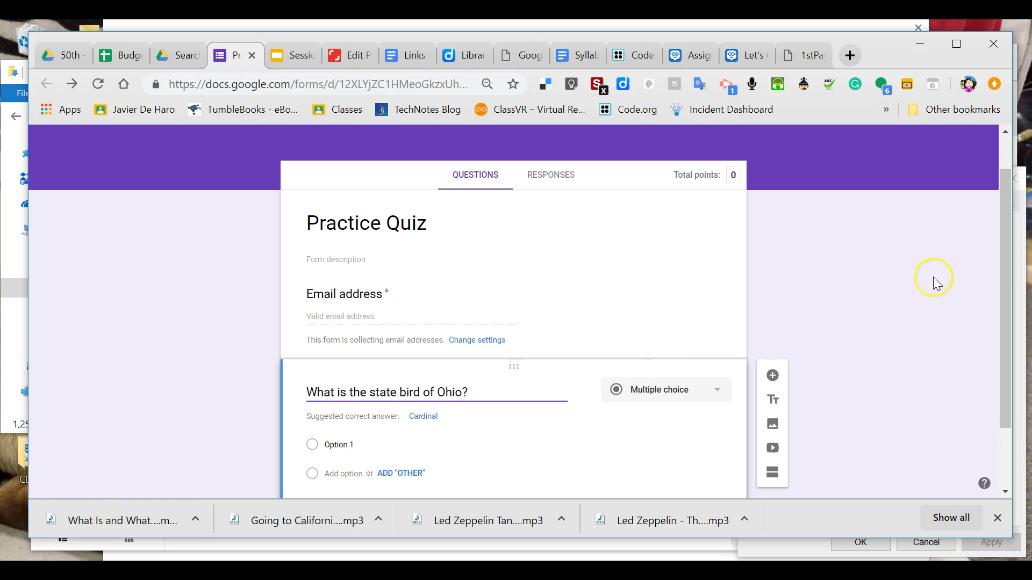
drag(1003, 272, 1006, 302)
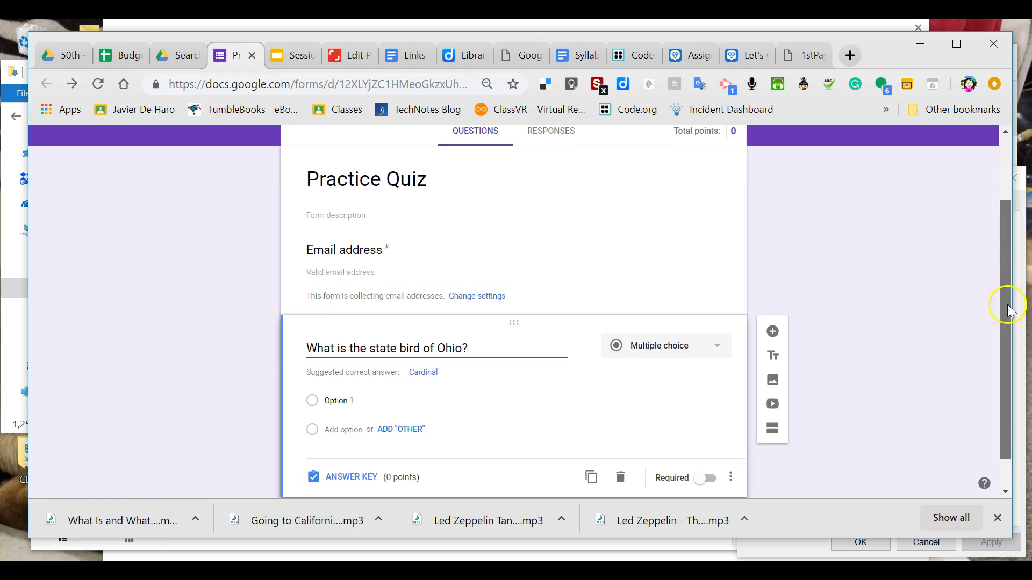
click(428, 372)
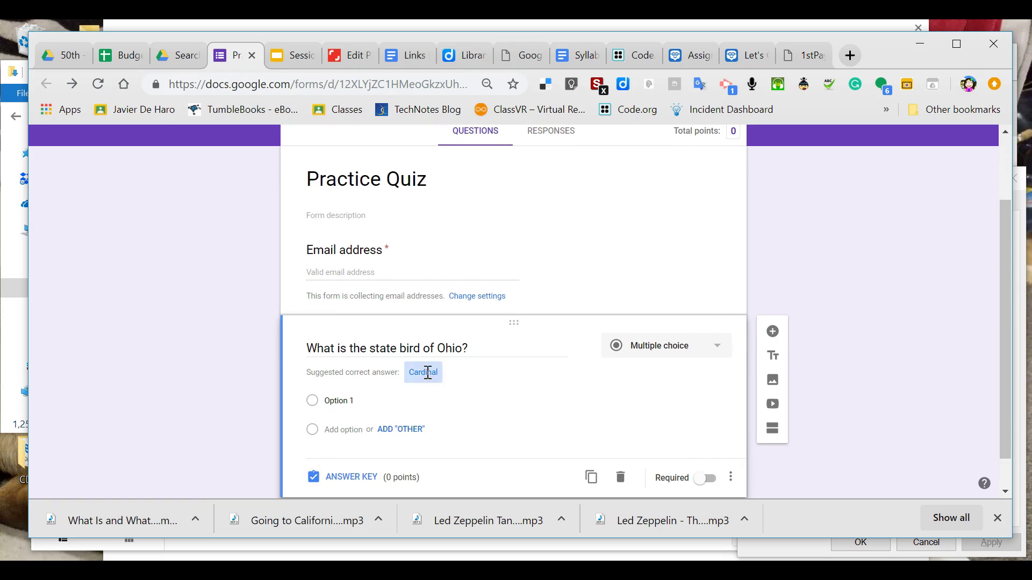
click(428, 372)
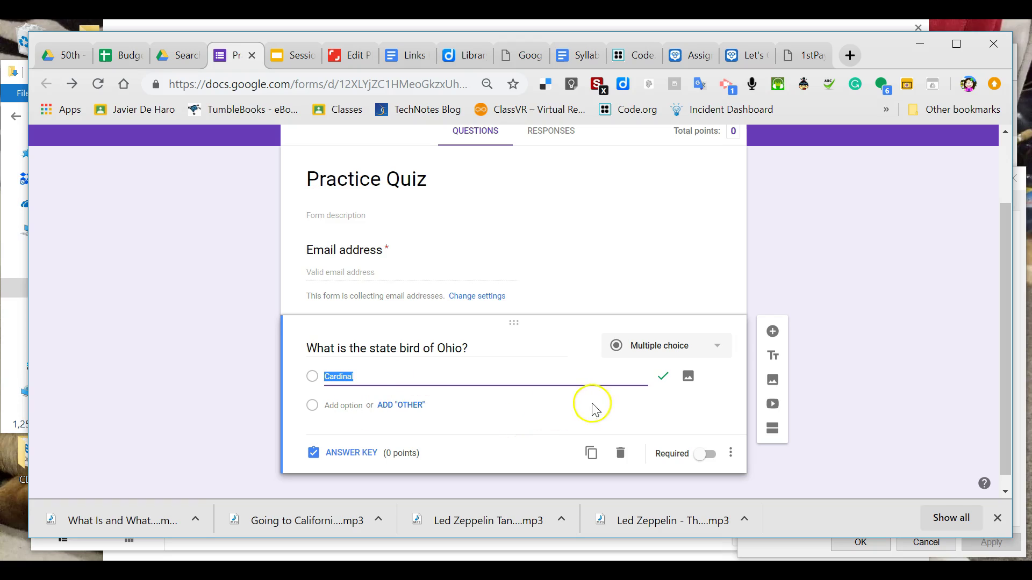
- Add the answer options Heron and Finch to the Ohio state bird question
click(333, 407)
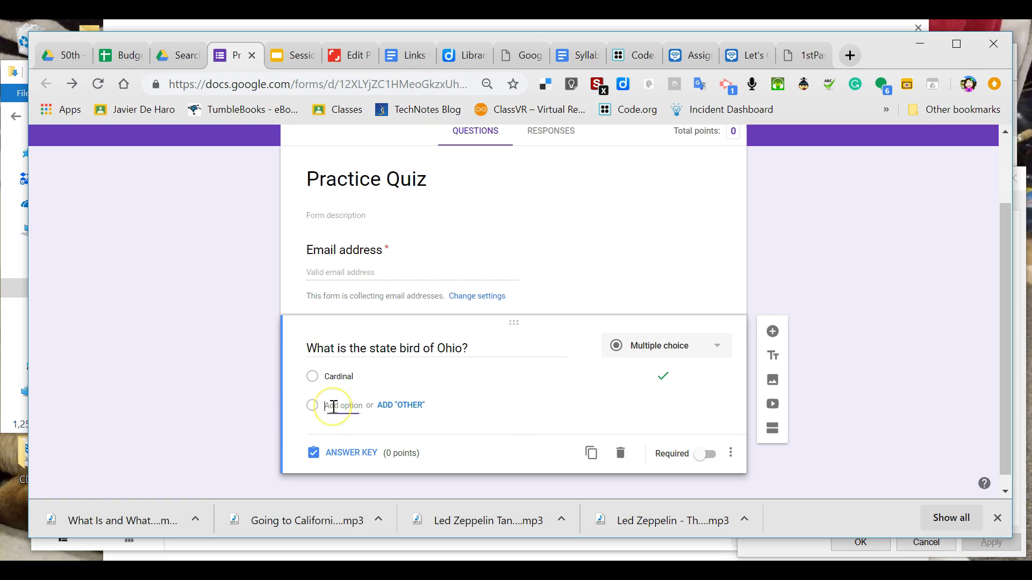
text(Heron)
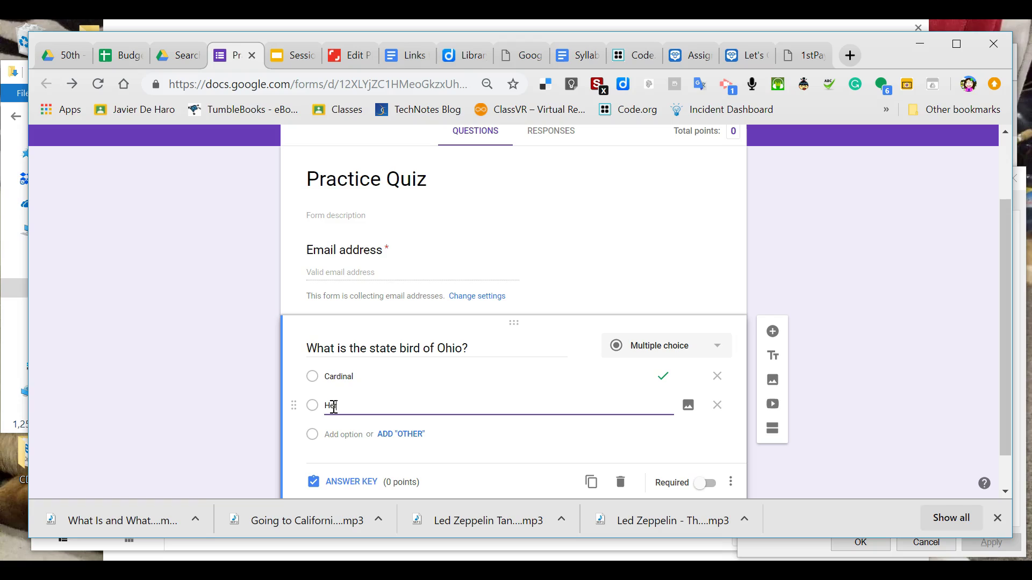
click(337, 433)
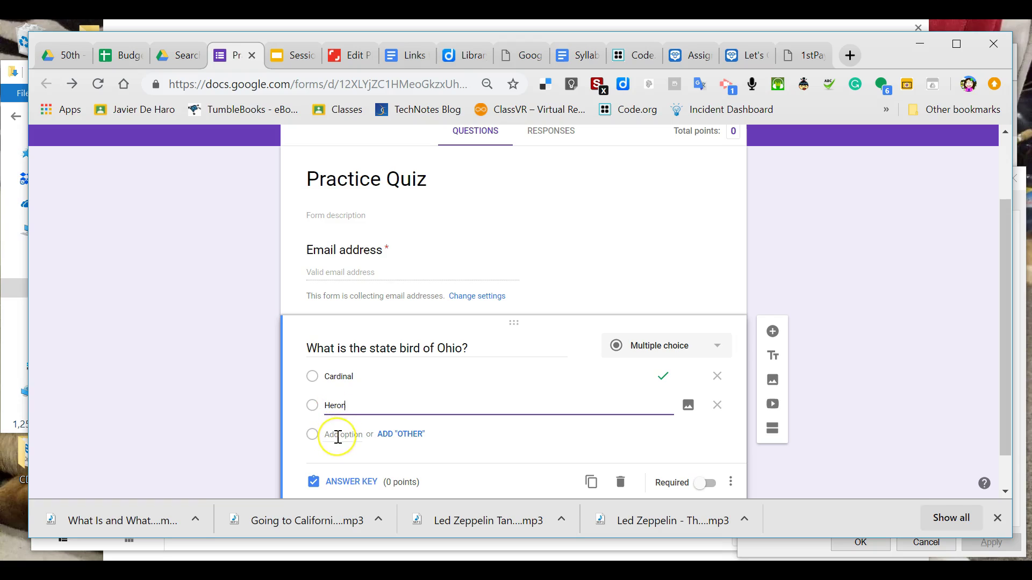
text(Fin)
text(ch)
key(BackSpace)
key(BackSpace)
key(BackSpace)
text(nch)
click(360, 434)
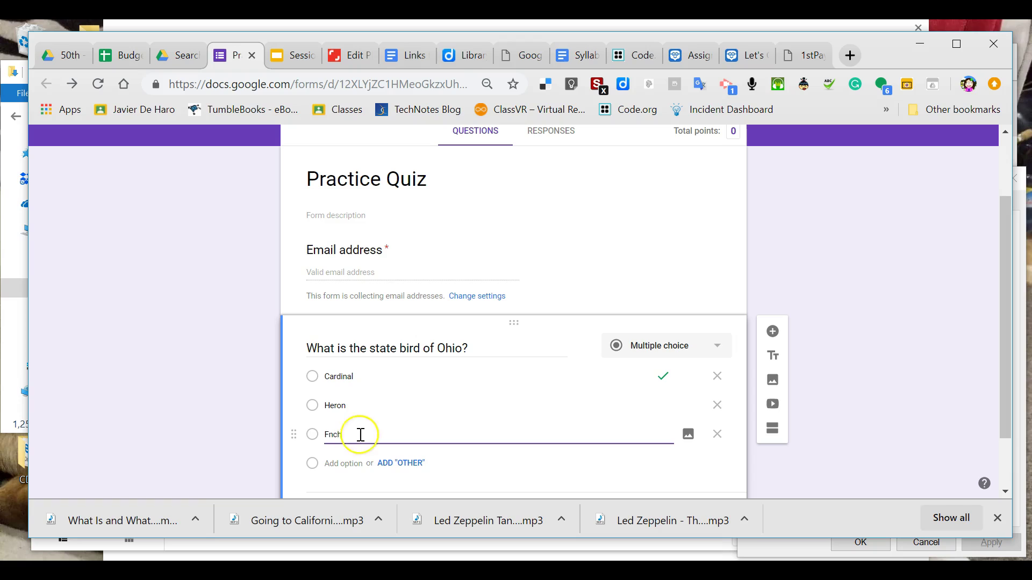
text(i)
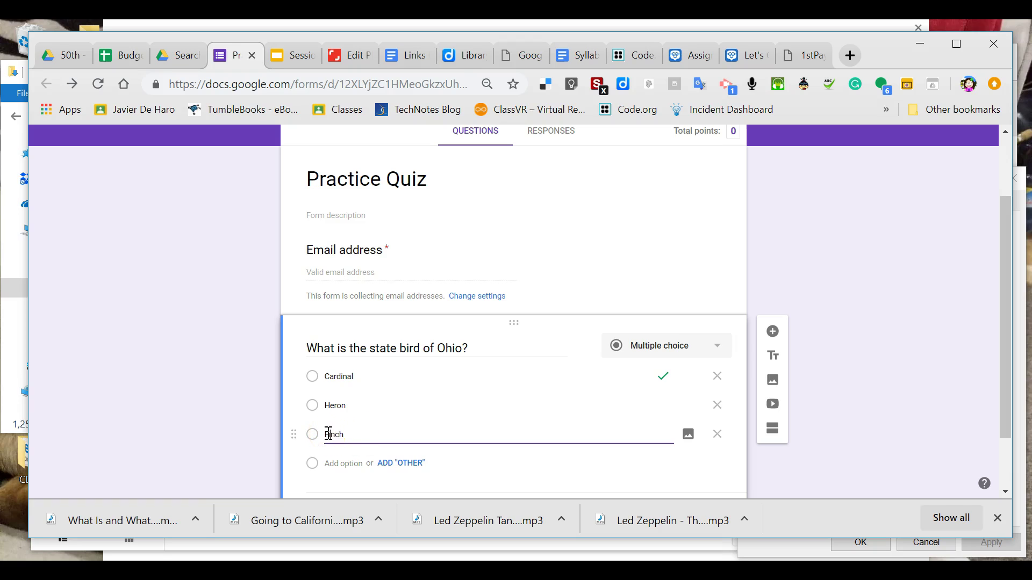
- In the answer key of the multiple-choice Ohio state bird question, set the value to 5 points
scroll(444, 449, up, 1)
click(442, 450)
scroll(442, 449, down, 2)
click(370, 436)
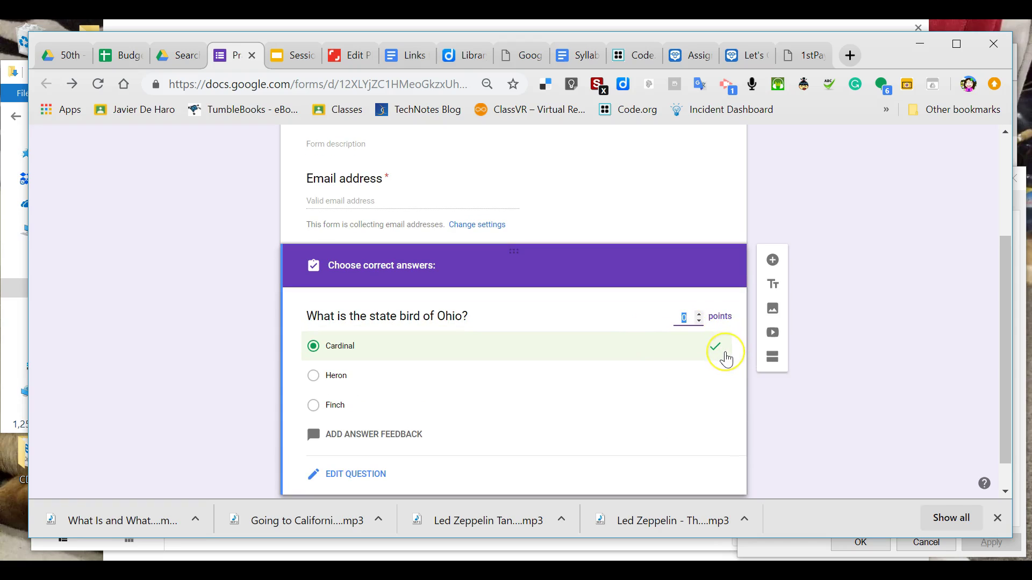
click(699, 313)
click(698, 314)
click(699, 314)
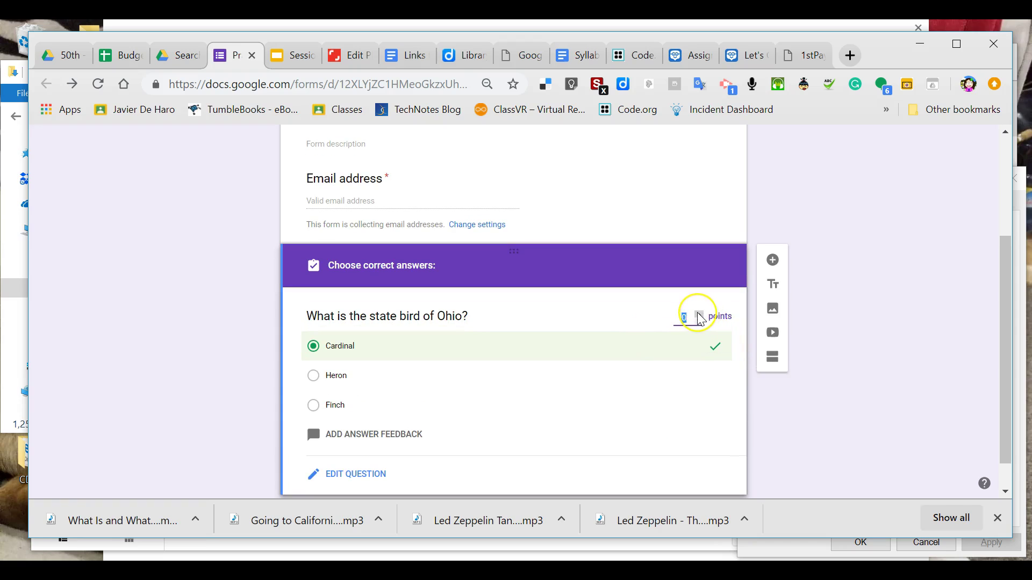
click(699, 314)
click(699, 314)
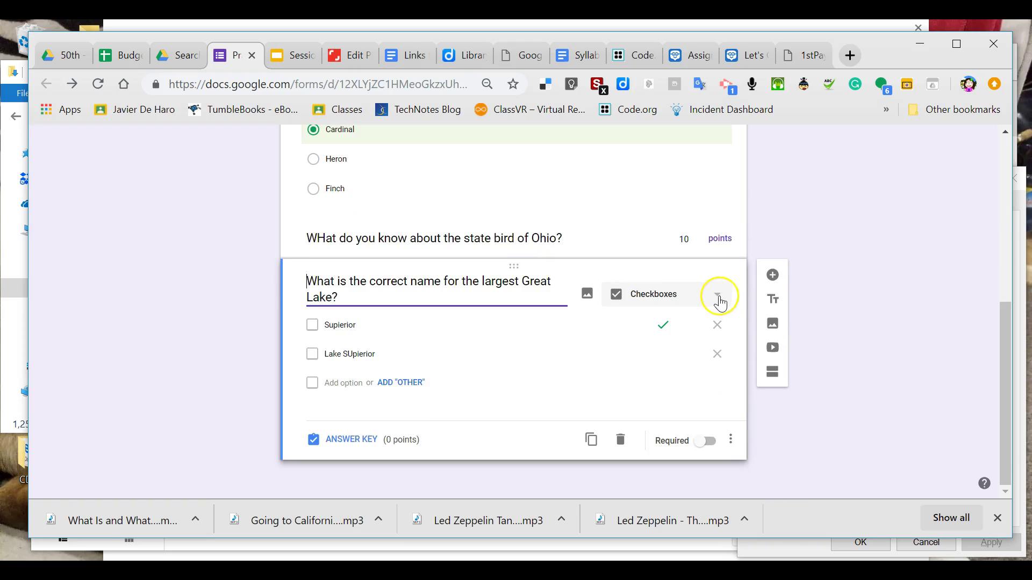
- Change the largest Great Lake question to Short answer and list Lake Superior as a correct answer in its answer key
click(719, 299)
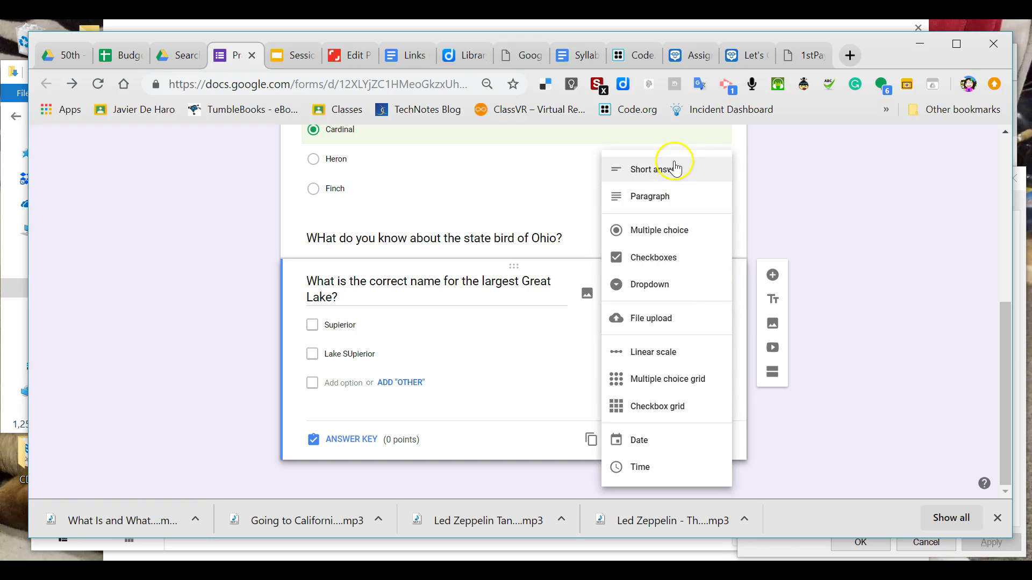
click(674, 169)
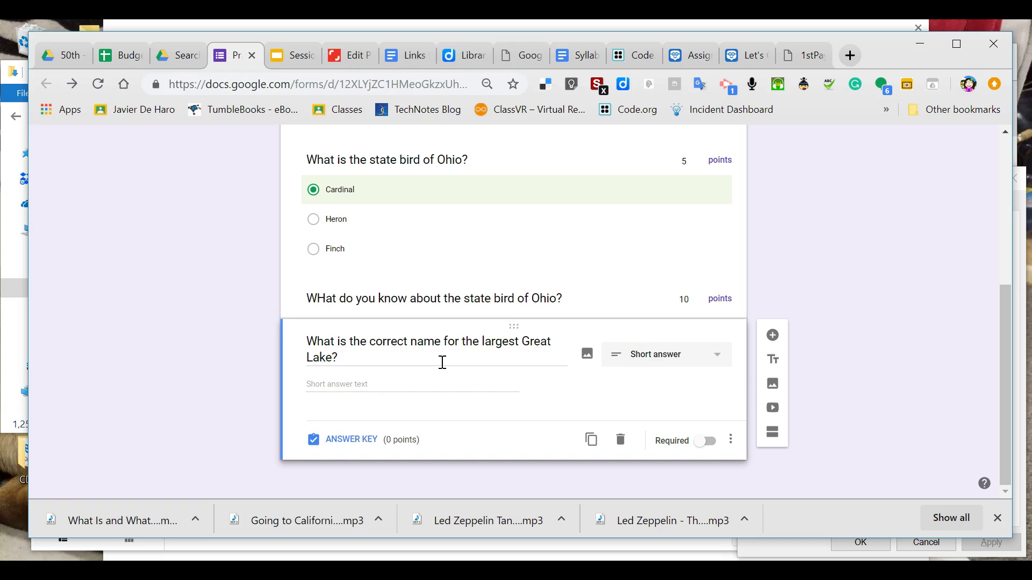
click(352, 438)
click(361, 337)
text(Correct Answer)
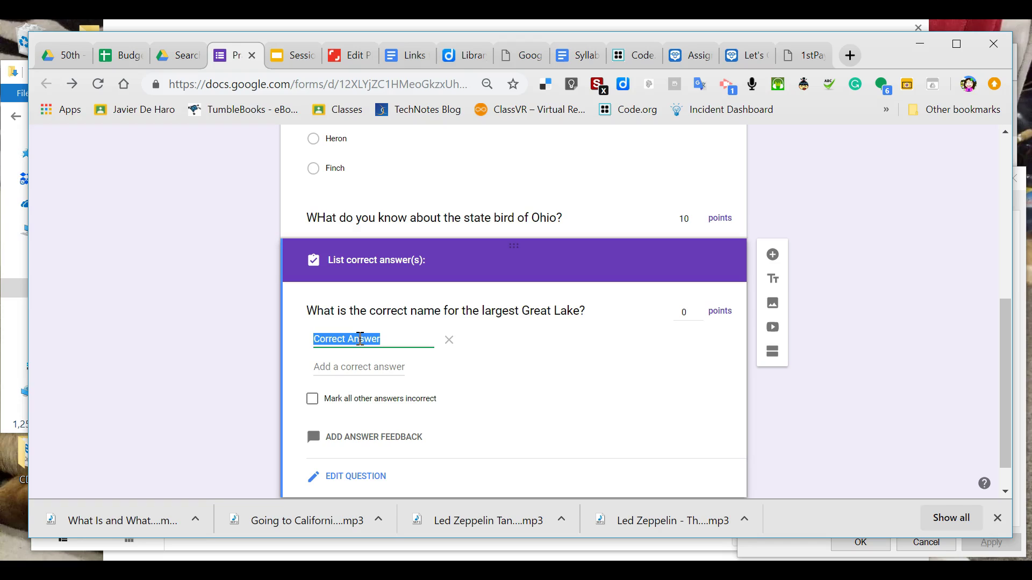
text(Lake Sup)
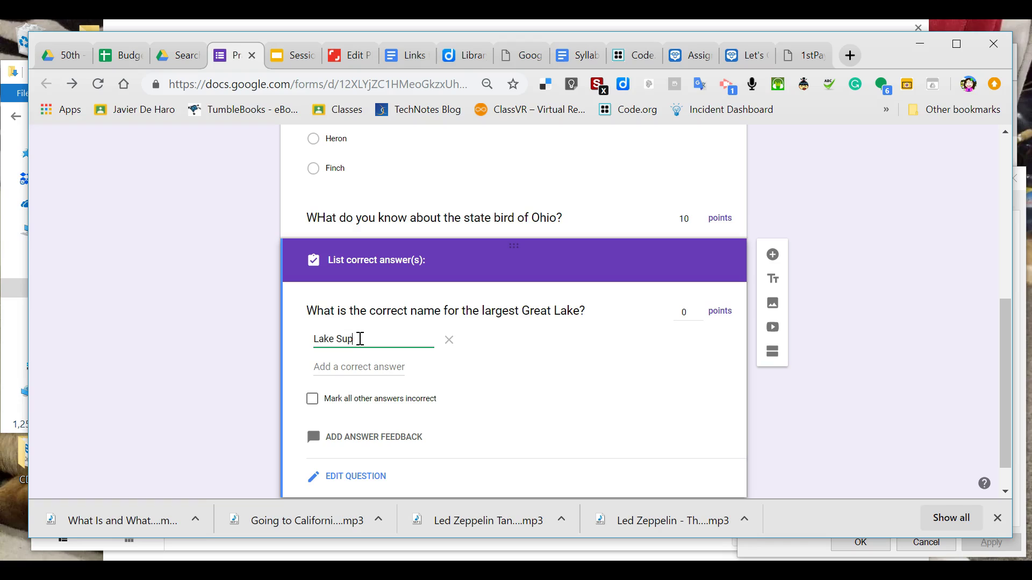
text(ierior)
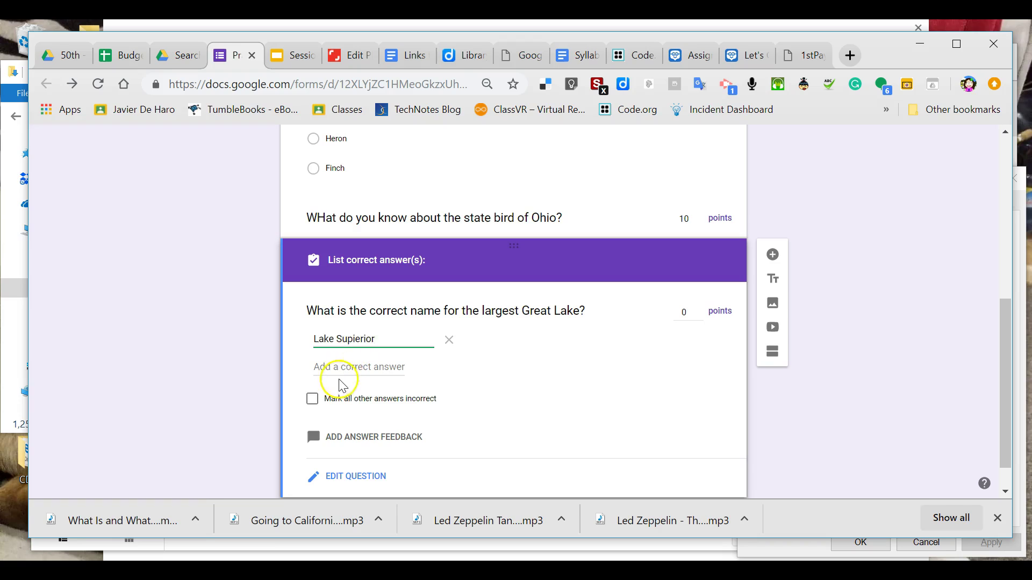
double_click(352, 347)
text(Superior)
- Add Superior as a second correct answer to the Great Lake question and mark all other answers incorrect
click(317, 366)
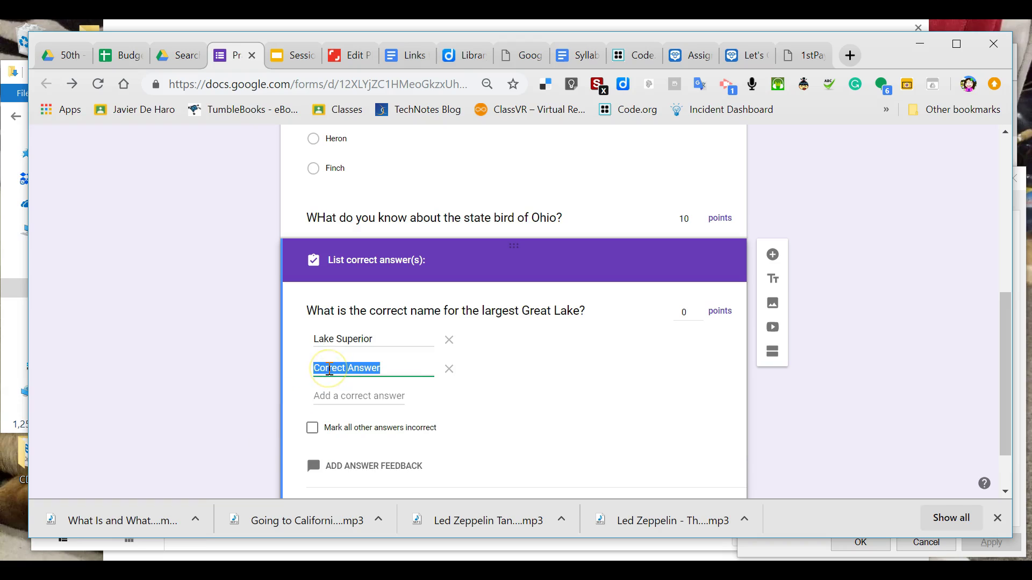
text(Superior)
click(313, 430)
click(313, 430)
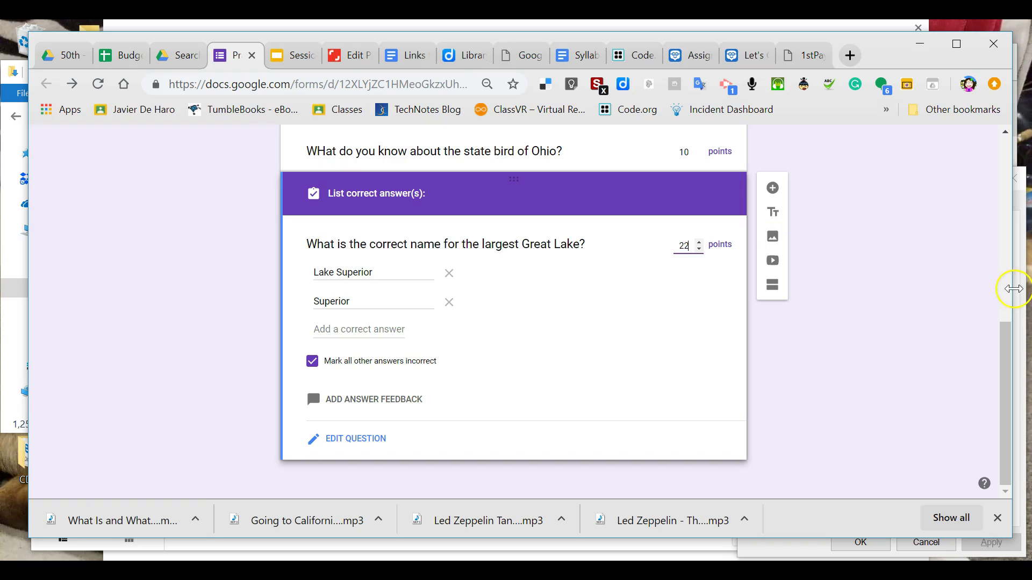
drag(1007, 361, 966, 423)
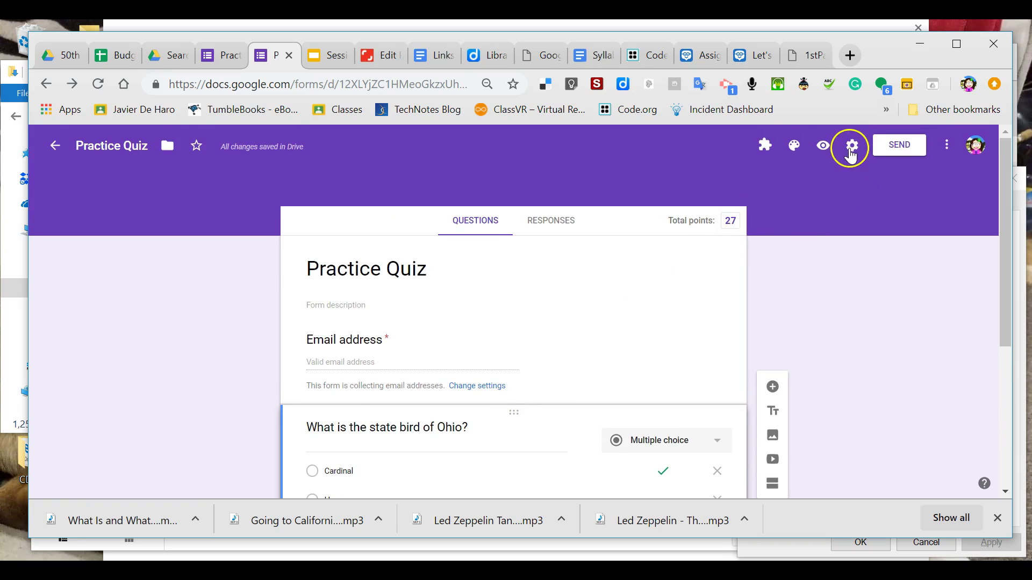
- Preview the quiz as respondents see it, and check the form's general settings in the editor without changing them
click(825, 149)
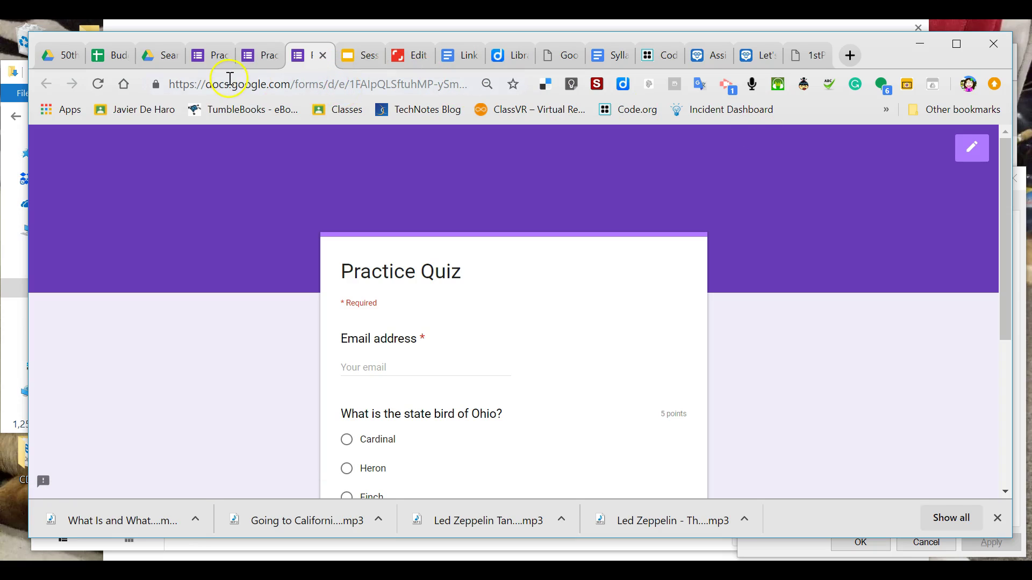
click(262, 55)
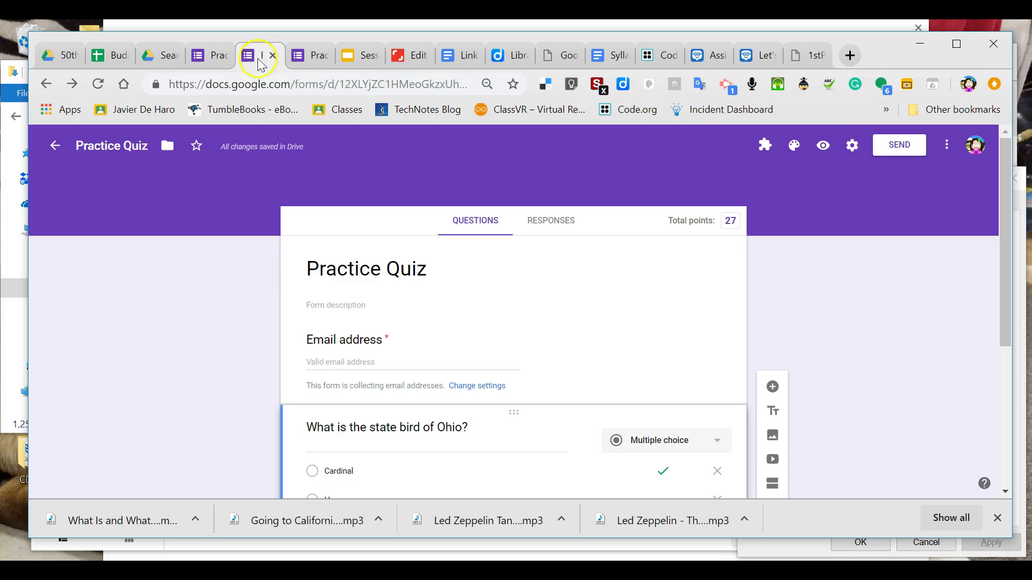
click(850, 147)
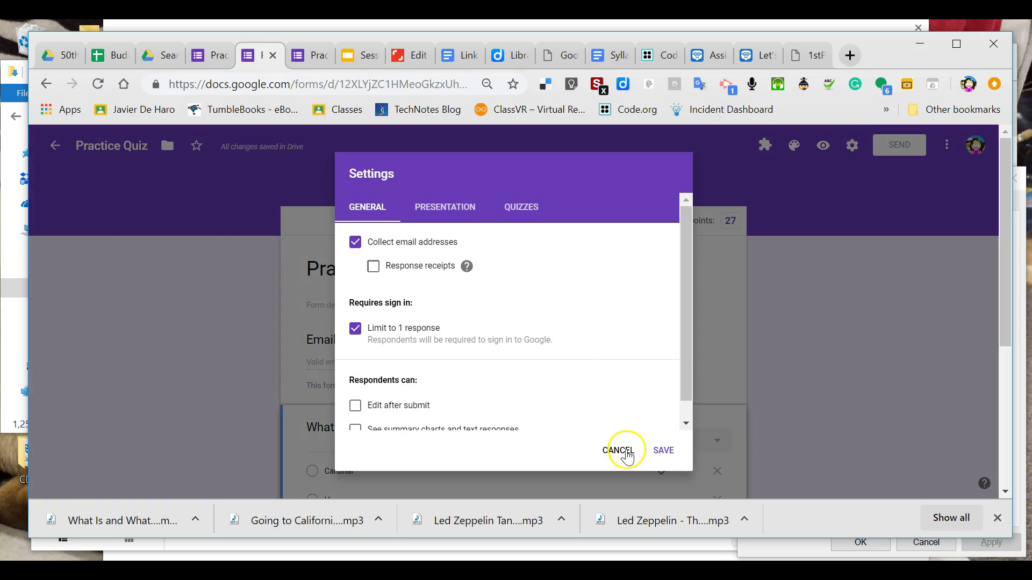
click(613, 443)
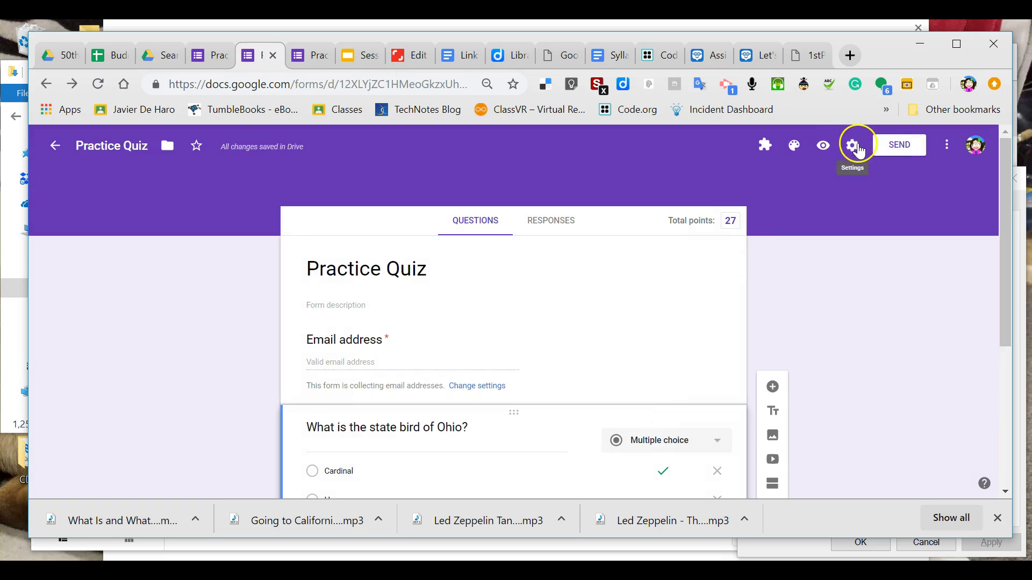
- Check the options for sending the form without sending it
click(890, 150)
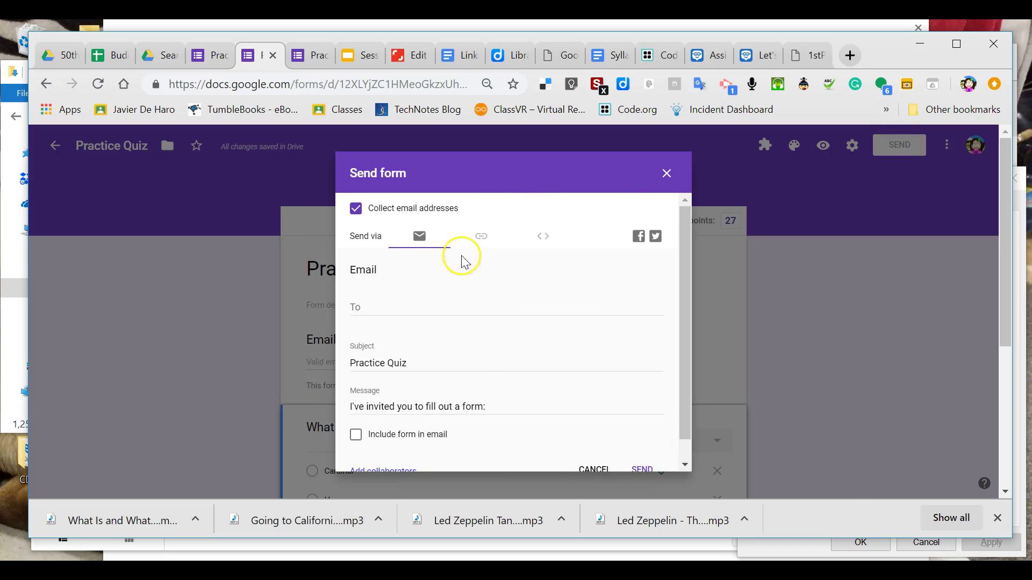
click(666, 173)
- Preview the quiz, fill in the respondent's email, answer Heron for the state bird and Superior for the Great Lake, and submit the response
click(823, 145)
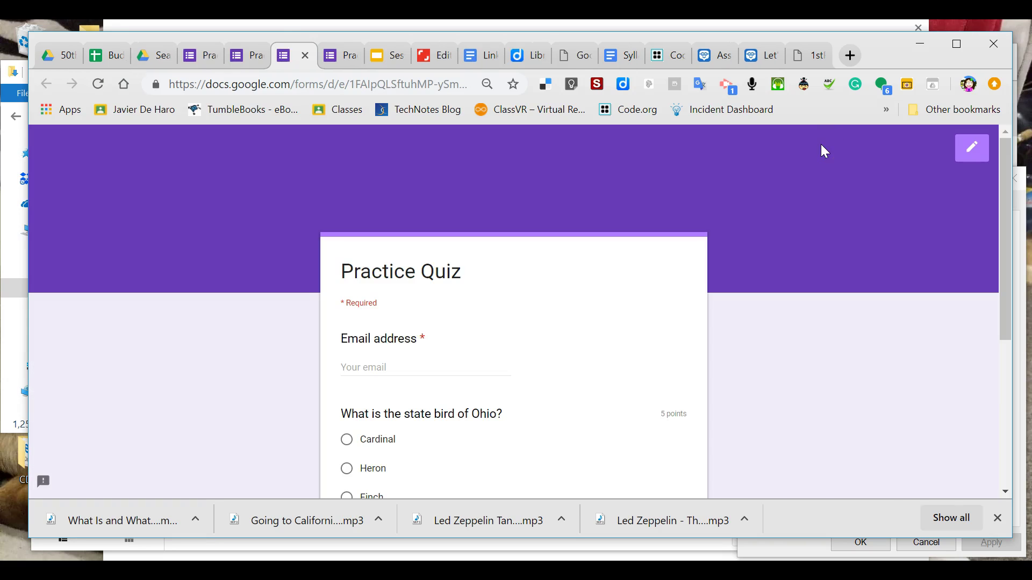
scroll(585, 327, down, 1)
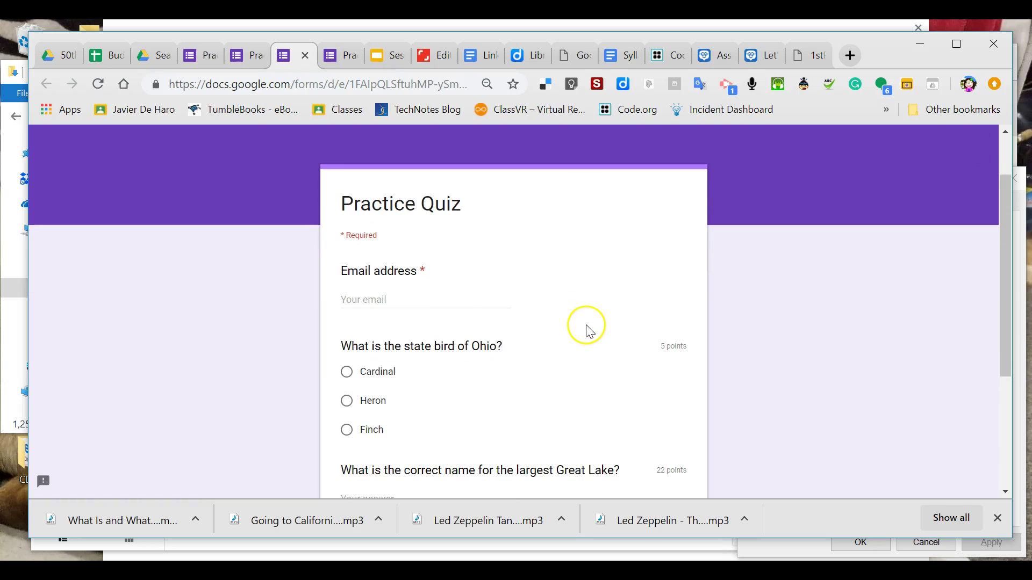
click(476, 297)
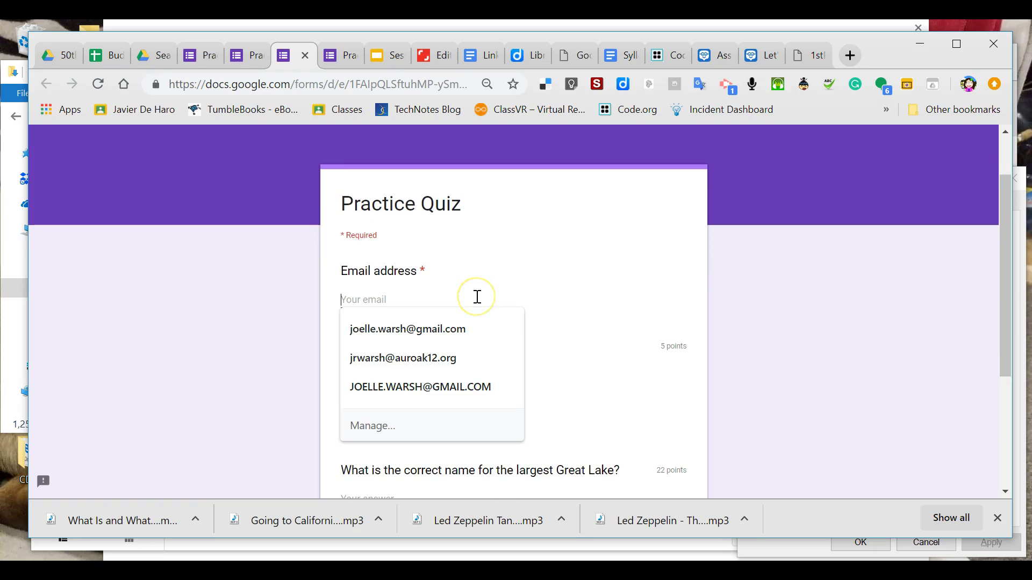
click(449, 331)
scroll(484, 360, down, 1)
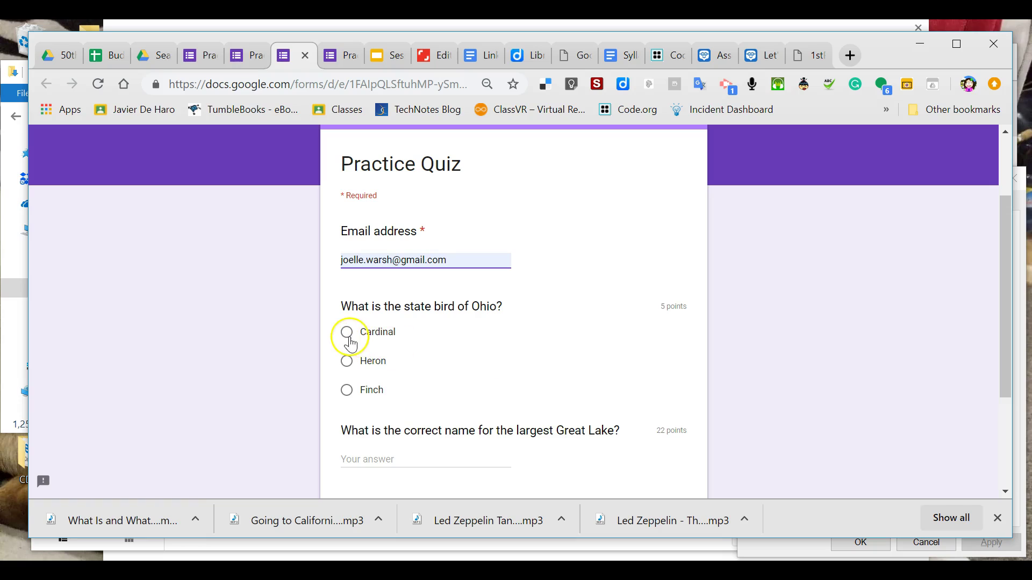
click(348, 361)
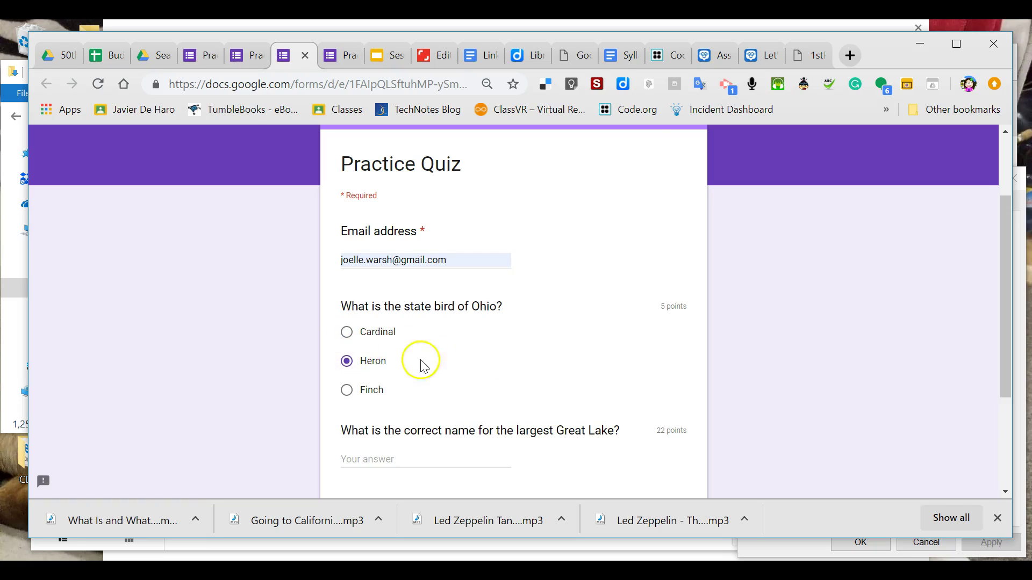
scroll(465, 367, down, 1)
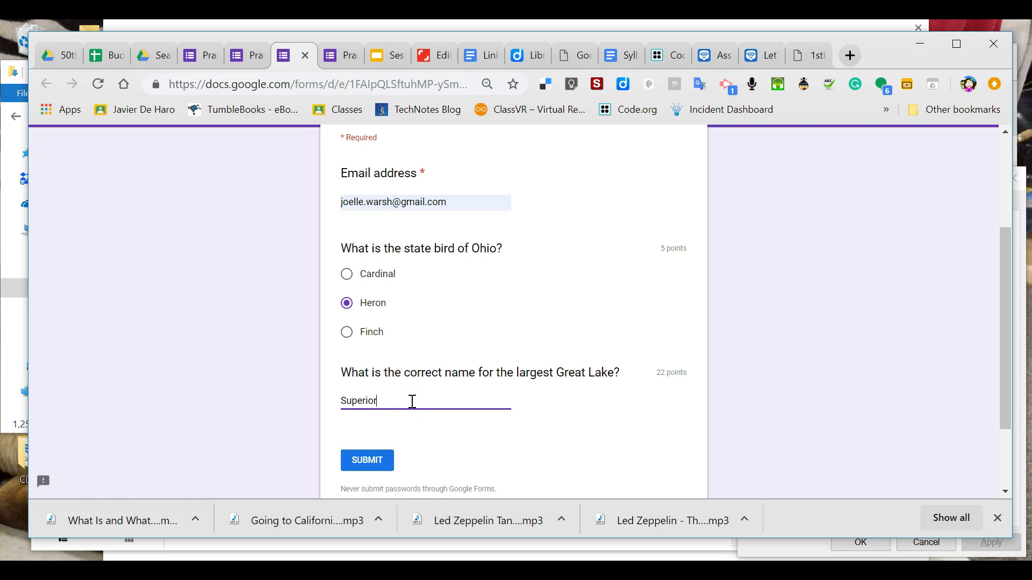
click(369, 458)
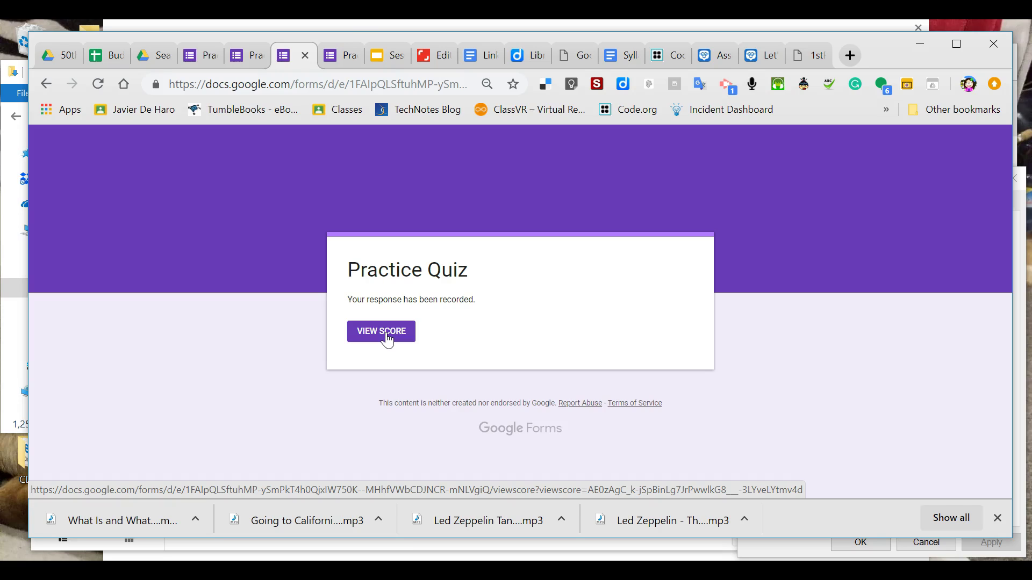
- Check the grade release option in the form's quiz settings and compare it with the respondent's confirmation page
click(251, 57)
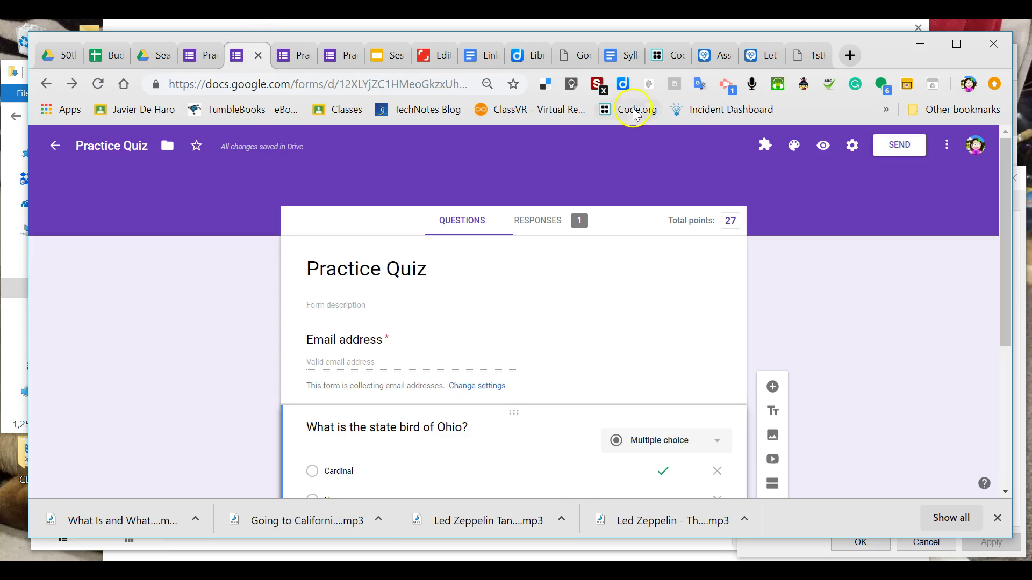
click(852, 145)
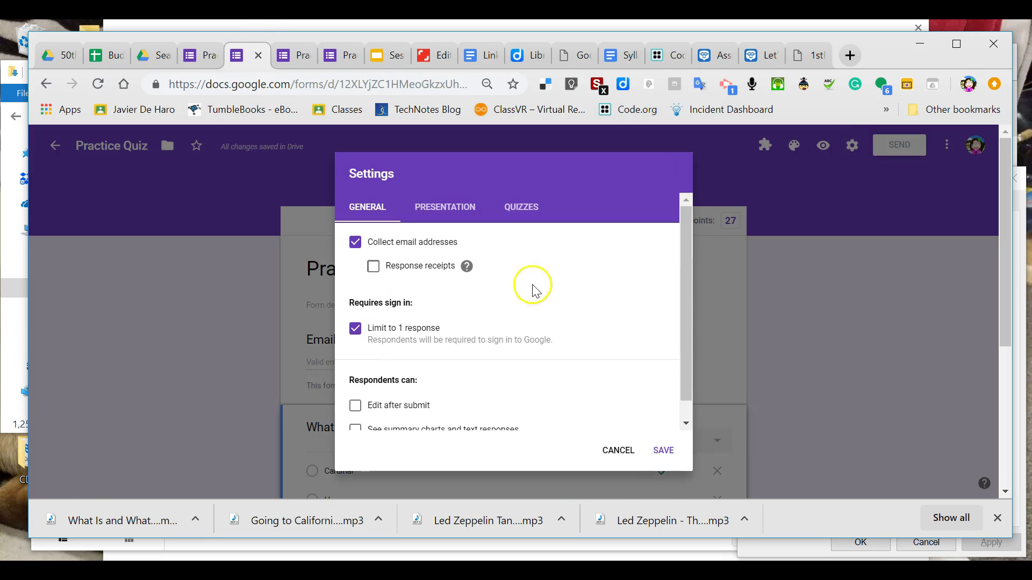
click(521, 206)
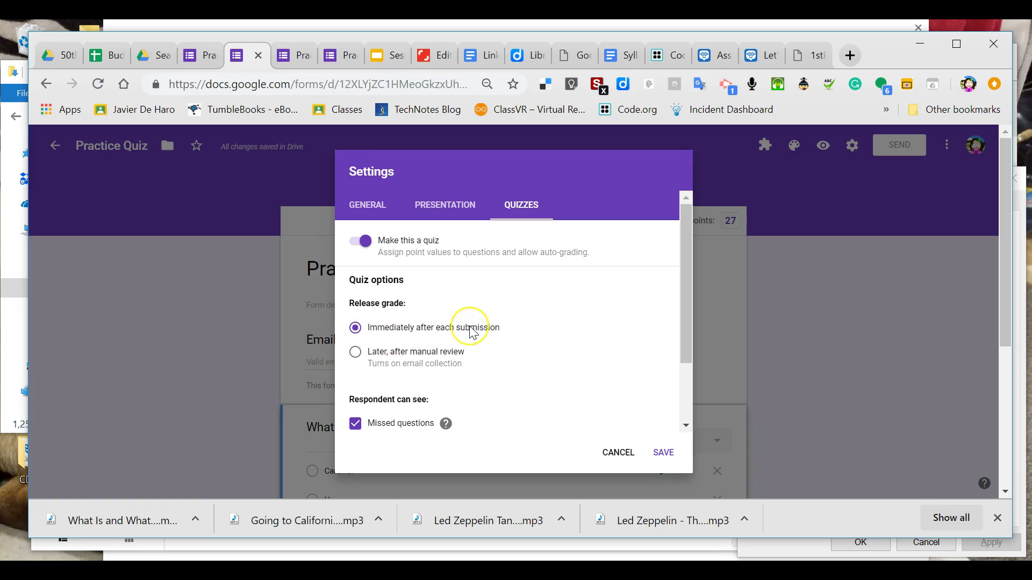
click(294, 58)
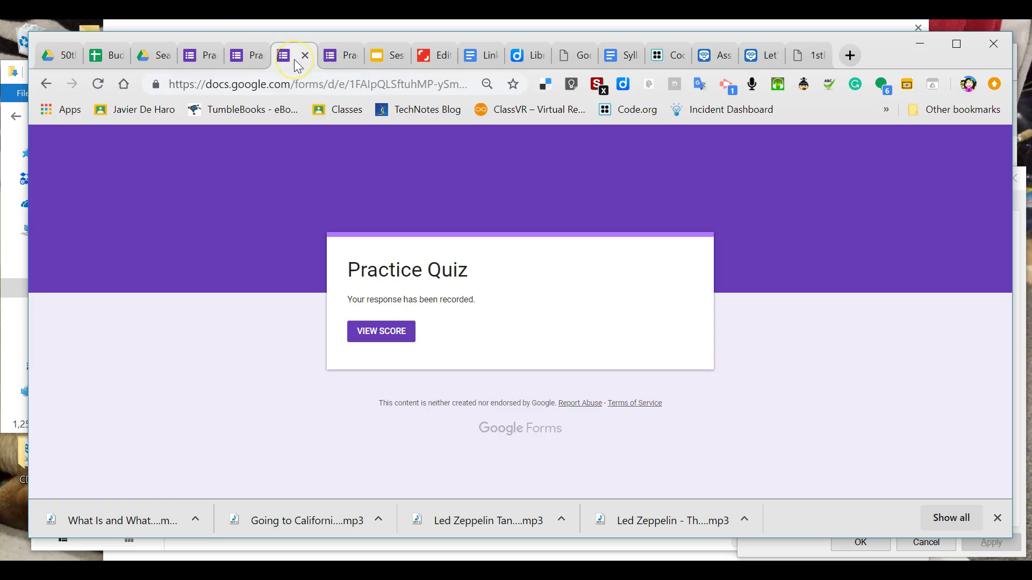
click(257, 58)
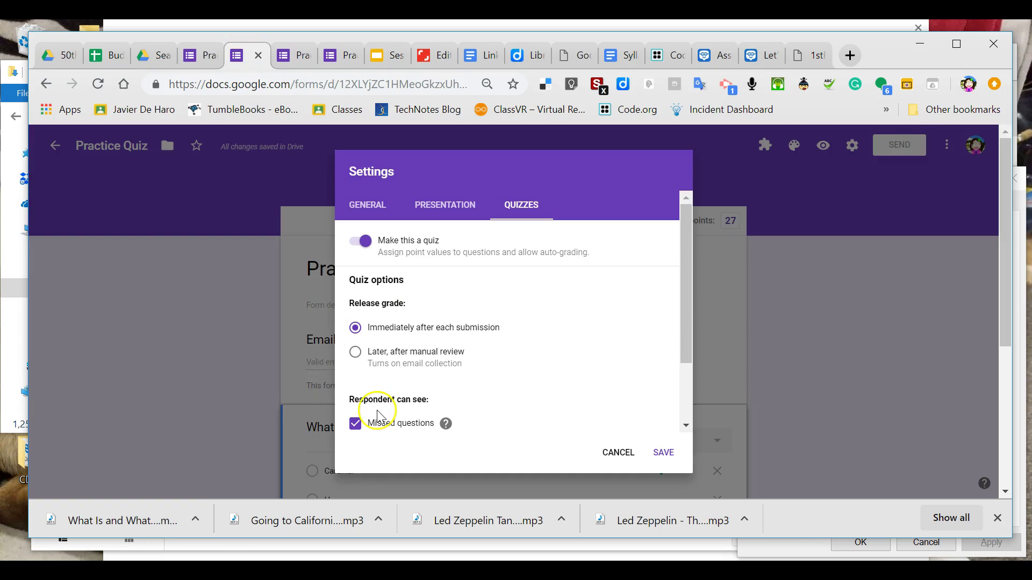
- View the submitted response's score and review the grading and correct answers for both questions
click(302, 58)
click(380, 330)
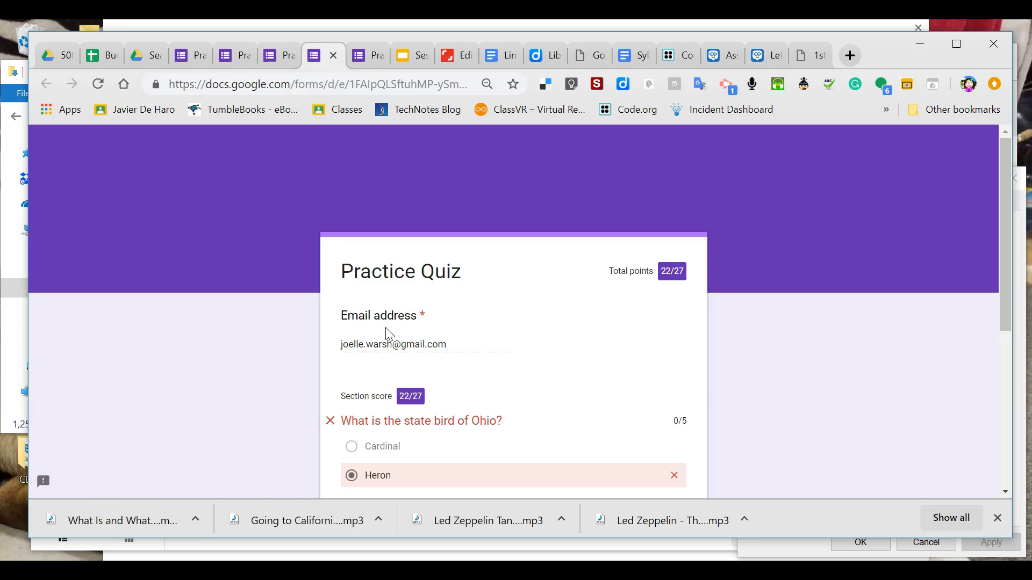
scroll(510, 350, down, 2)
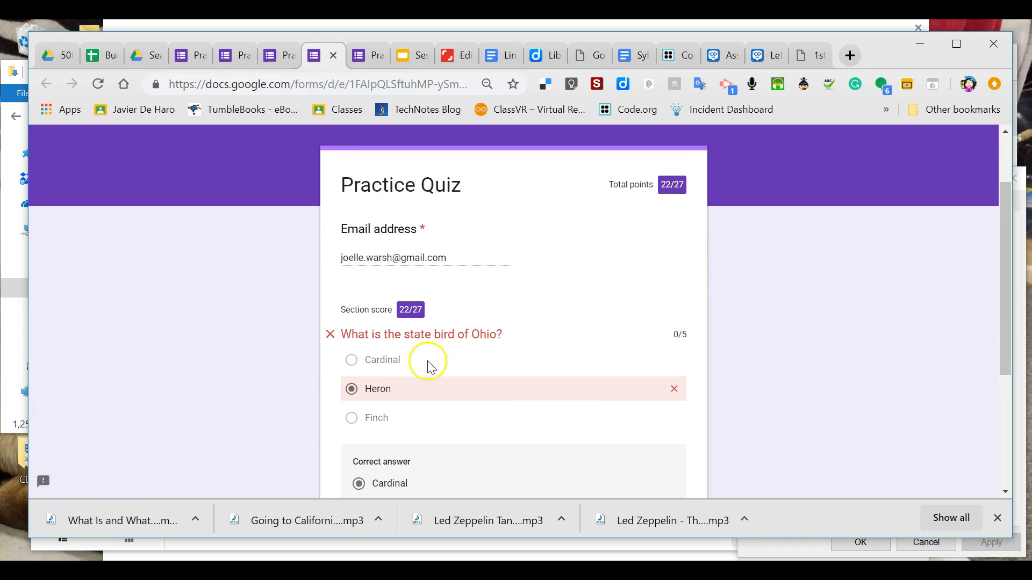
scroll(461, 390, down, 2)
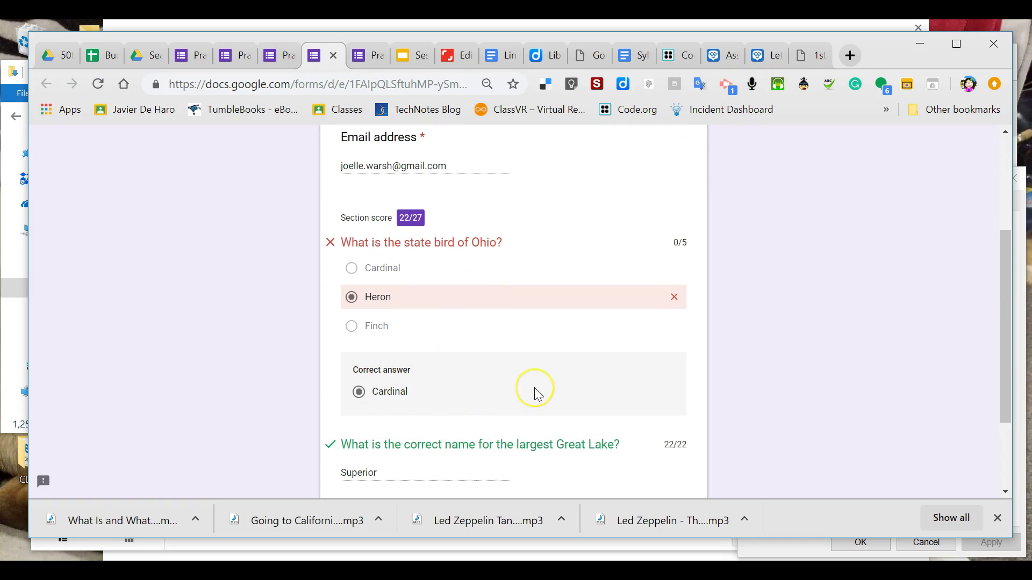
scroll(536, 394, down, 2)
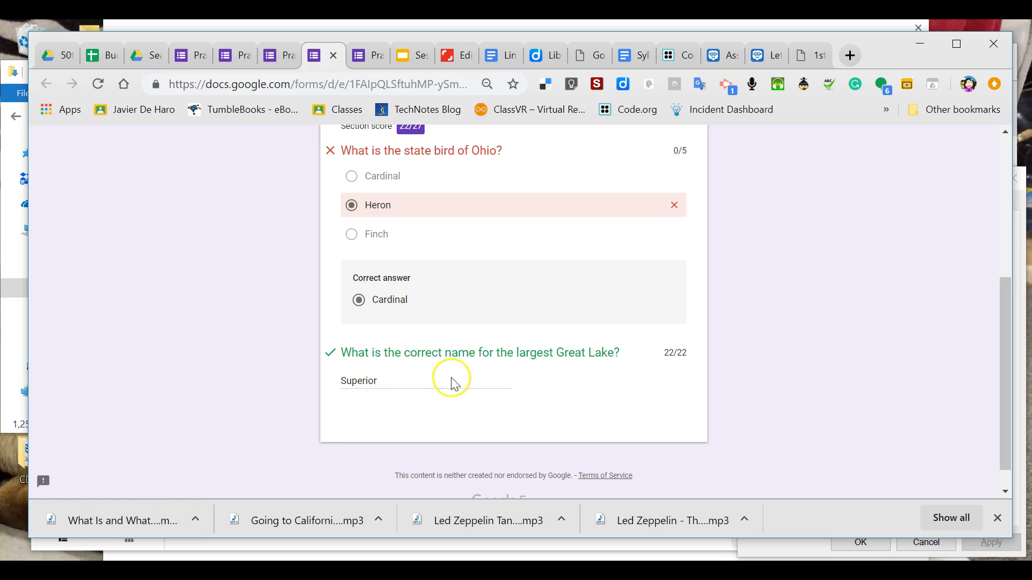
scroll(451, 384, up, 1)
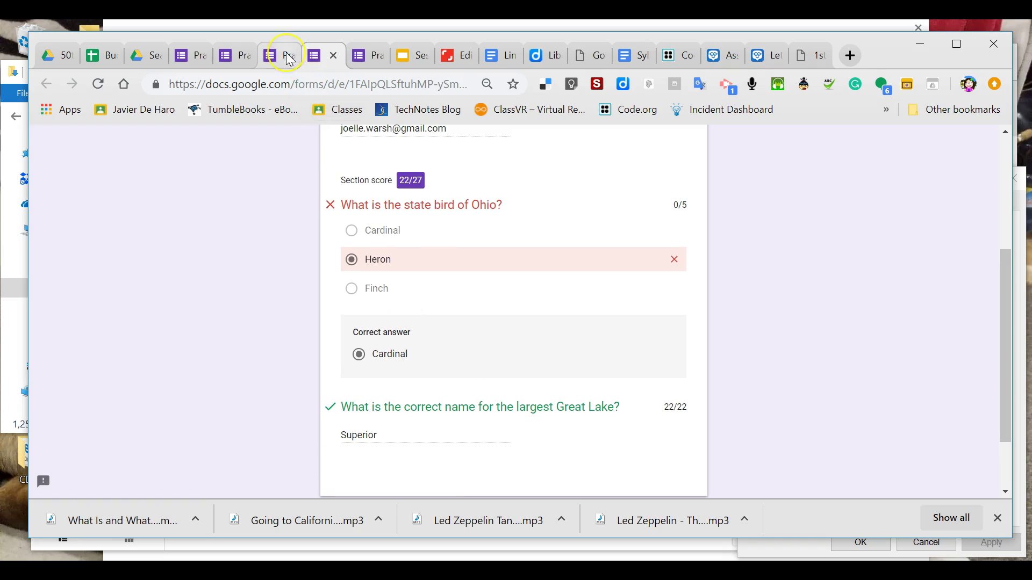
- Return to the form's quiz settings and examine the options for what respondents can see
click(288, 56)
click(237, 54)
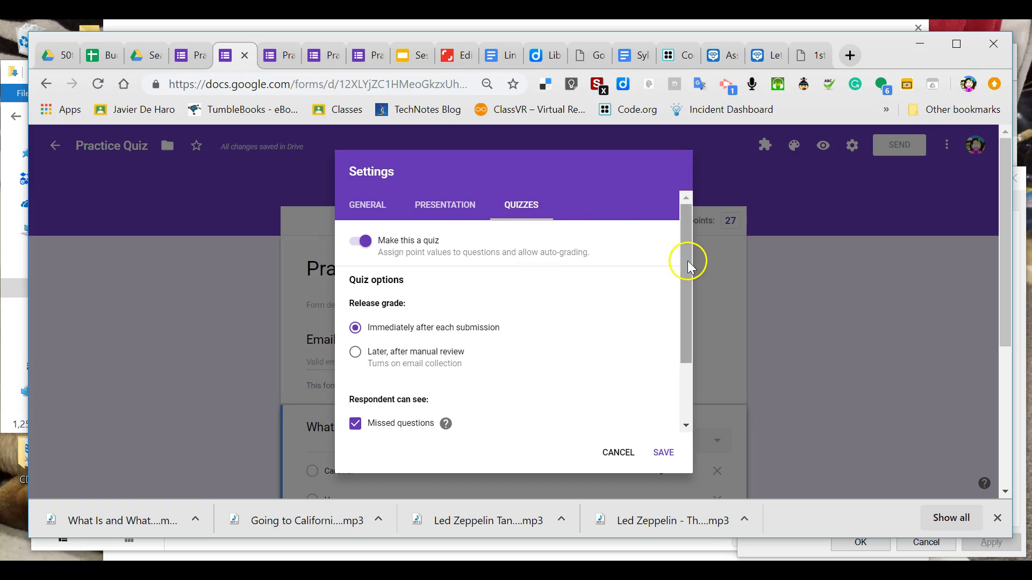
drag(685, 274, 670, 333)
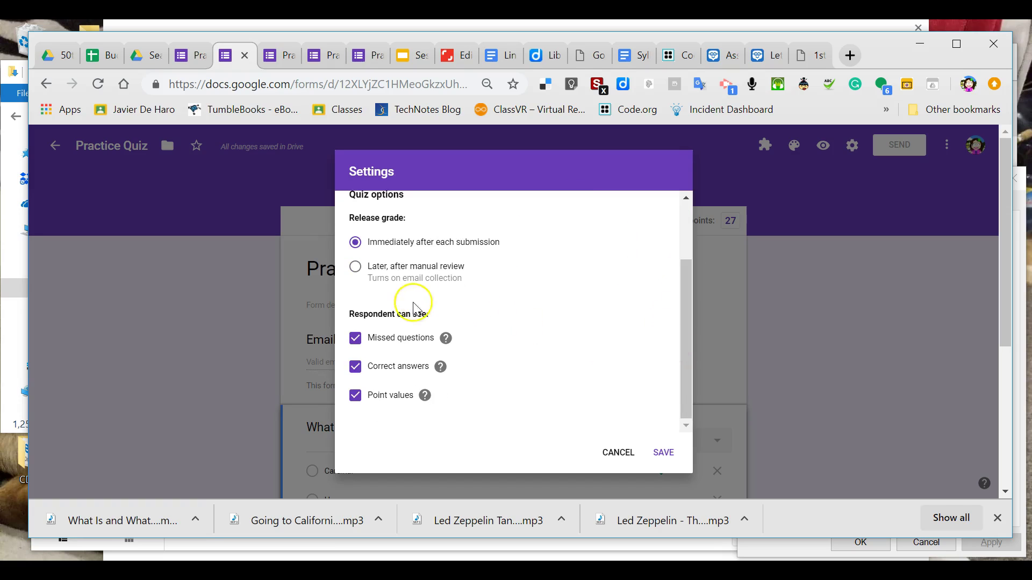